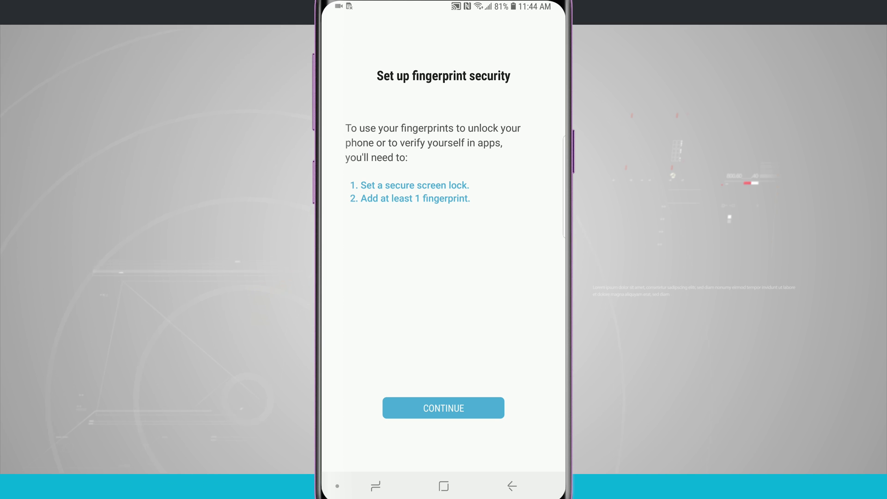
Step: Choose Pattern as the secure lock, draw the pattern and confirm it
{"action": "left_click", "coordinate": [443, 408]}
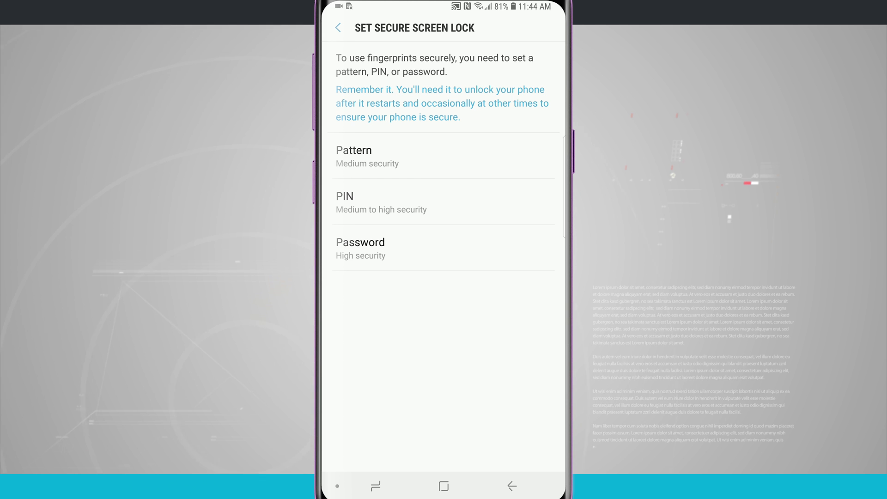
{"action": "left_click", "coordinate": [368, 156]}
{"action": "mouse_move", "coordinate": [394, 304]}
{"action": "left_mouse_down"}
{"action": "mouse_move", "coordinate": [395, 334]}
{"action": "mouse_move", "coordinate": [494, 404]}
{"action": "mouse_move", "coordinate": [482, 294]}
{"action": "mouse_move", "coordinate": [442, 355]}
{"action": "left_mouse_up"}
{"action": "left_click", "coordinate": [504, 458]}
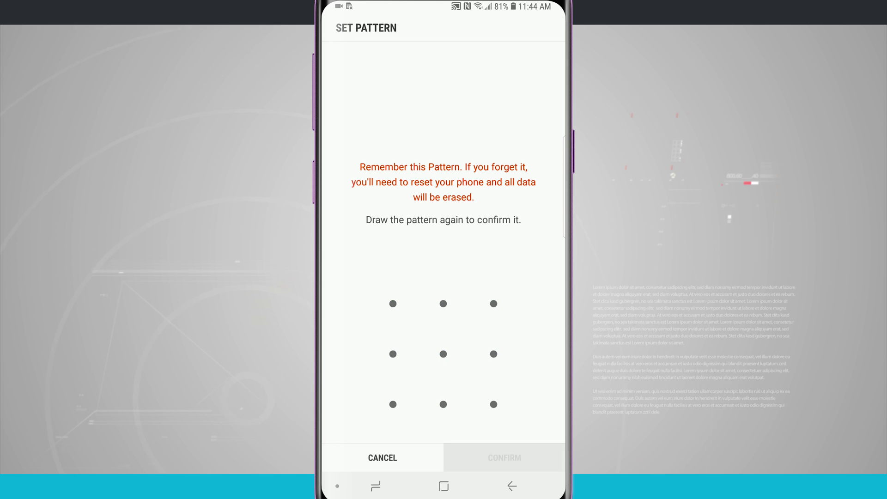
{"action": "mouse_move", "coordinate": [392, 303]}
{"action": "left_mouse_down"}
{"action": "mouse_move", "coordinate": [393, 347]}
{"action": "mouse_move", "coordinate": [494, 404]}
{"action": "mouse_move", "coordinate": [462, 295]}
{"action": "mouse_move", "coordinate": [443, 355]}
{"action": "left_mouse_up"}
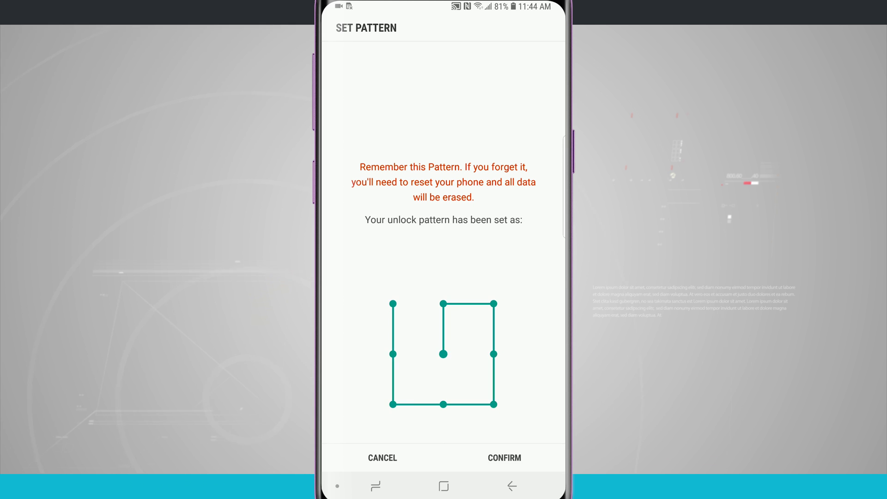
{"action": "left_click", "coordinate": [504, 458]}
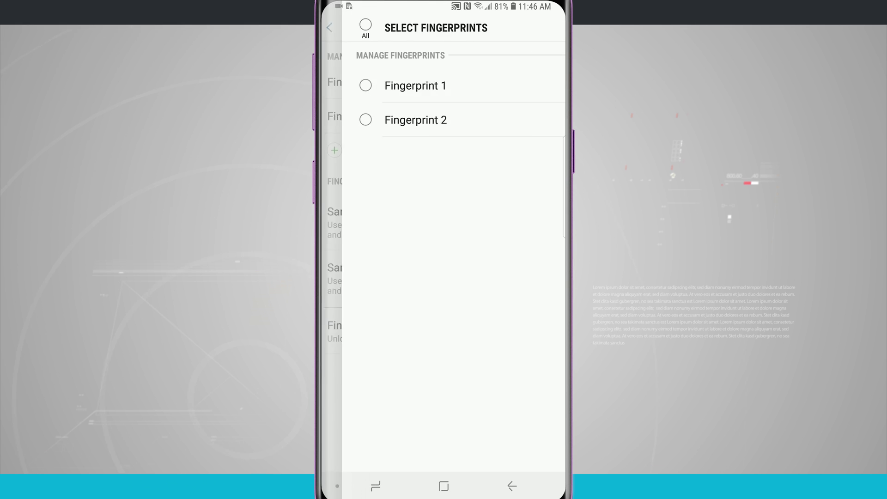
Step: Select only Fingerprint 1 in the edit list and start renaming it
{"action": "left_click", "coordinate": [429, 86]}
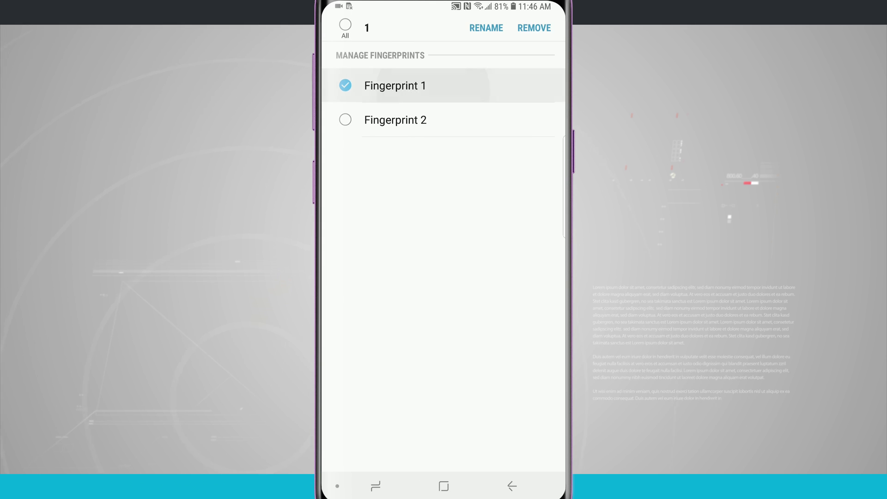
{"action": "left_click", "coordinate": [433, 120]}
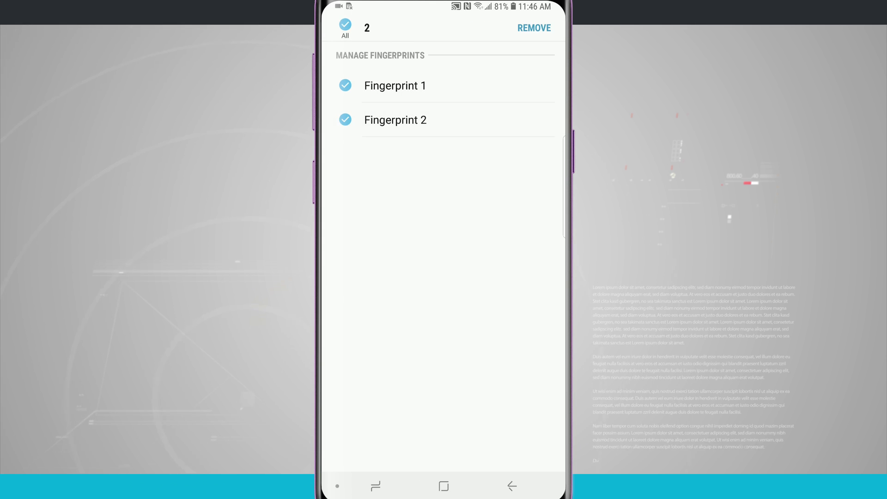
{"action": "left_click", "coordinate": [430, 120]}
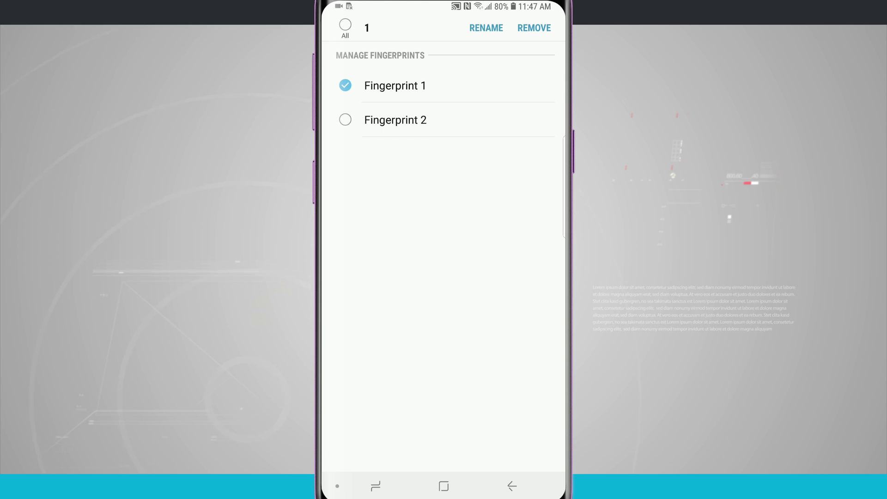
{"action": "left_click", "coordinate": [511, 486]}
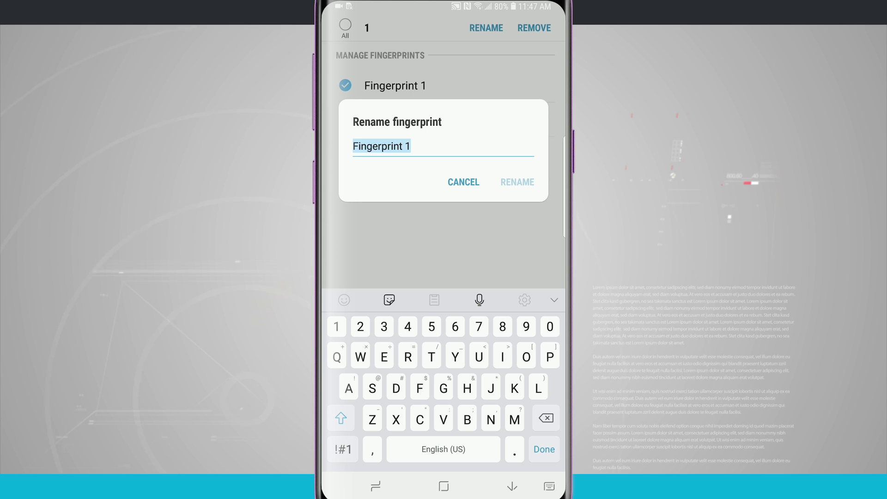
{"action": "type", "text": "Rifht"}
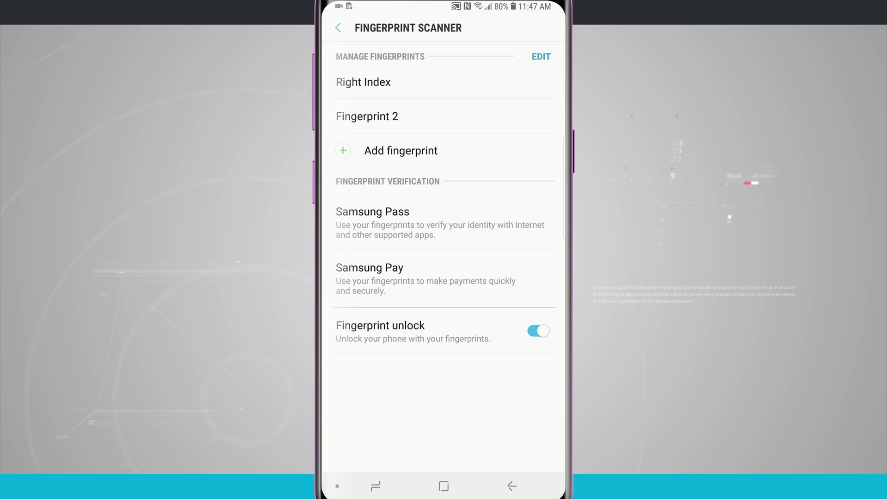
Step: Go into the Samsung Pass settings from the fingerprint page
{"action": "left_click", "coordinate": [452, 219]}
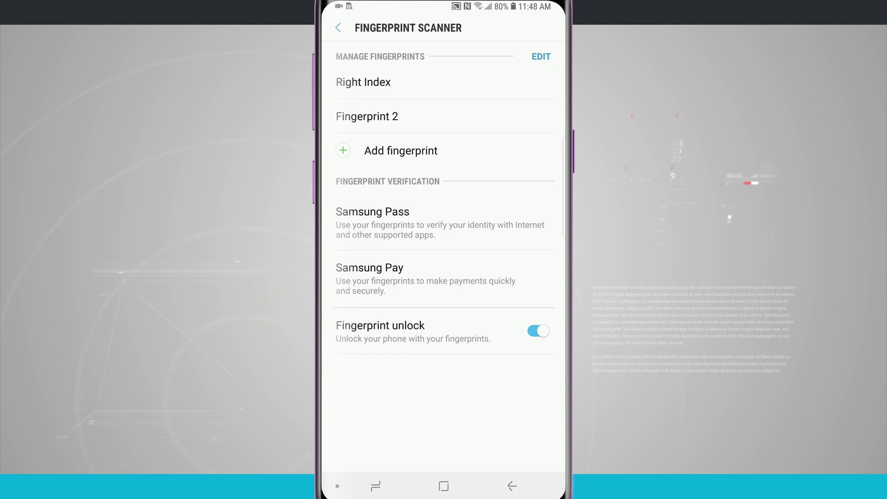
Step: Go home and swipe up to show the app drawer
{"action": "left_click", "coordinate": [443, 486]}
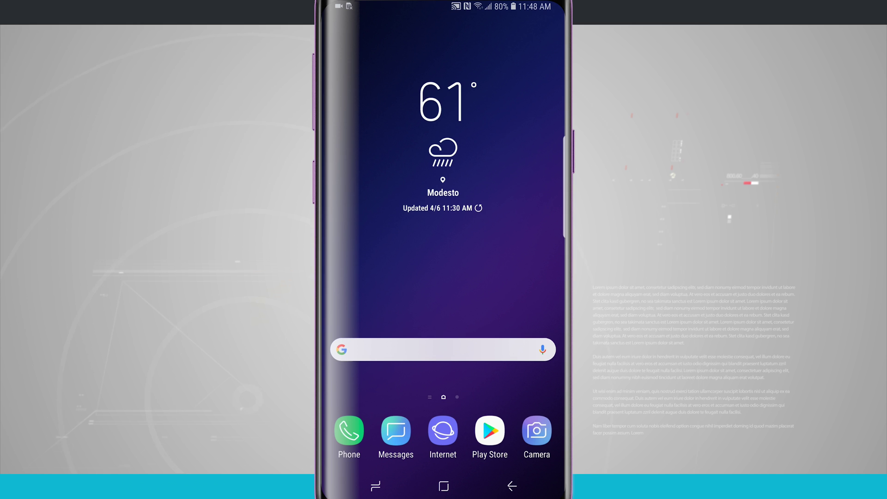
{"action": "left_click_drag", "start_coordinate": [444, 360], "coordinate": [444, 139]}
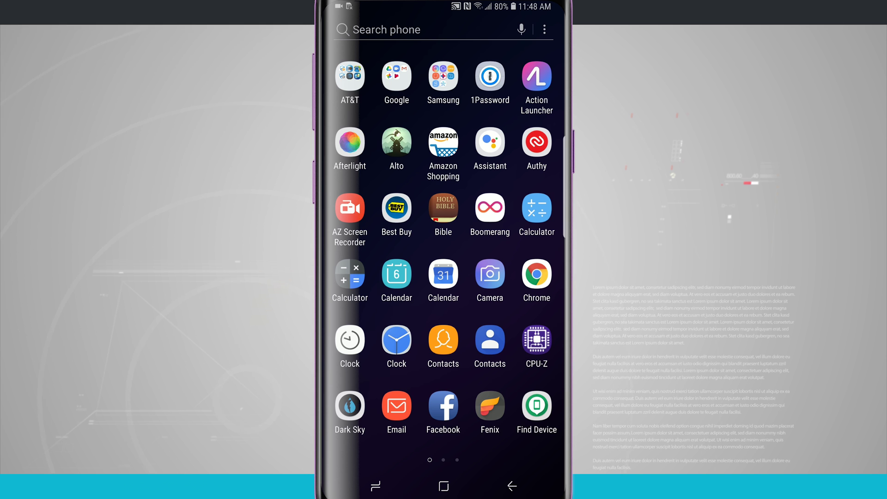
Step: Reopen Settings from Recents onto the Fingerprint Scanner page
{"action": "left_click", "coordinate": [375, 486]}
{"action": "left_click", "coordinate": [443, 243]}
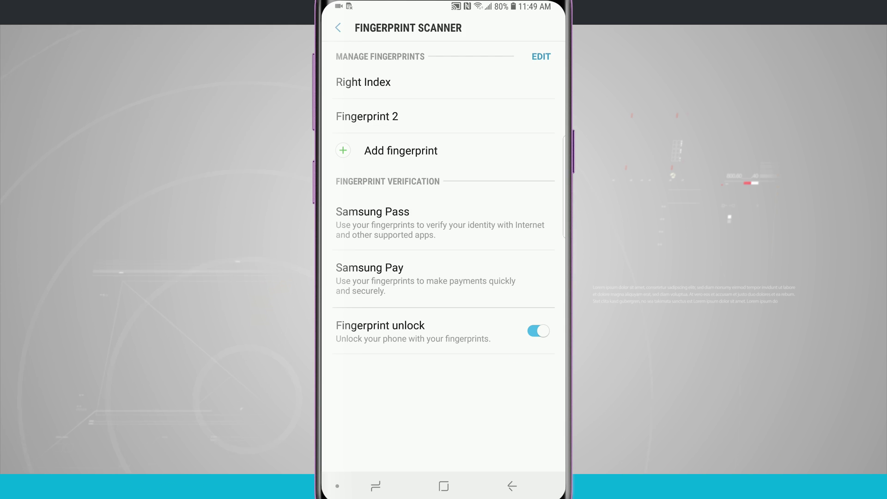